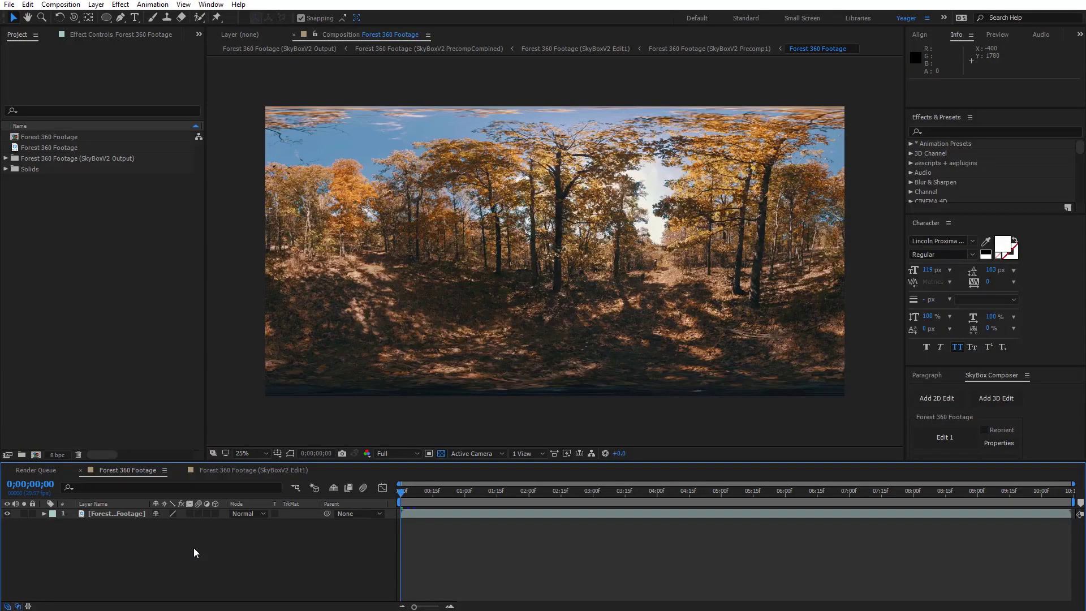
Step: Select the Forest 360 Footage layer in the timeline
click(120, 515)
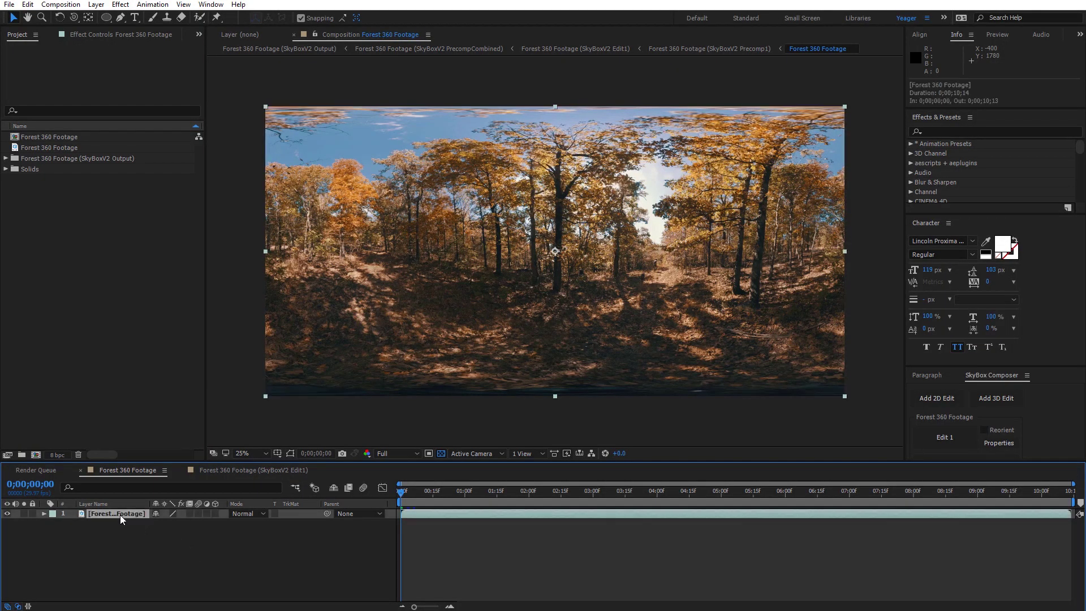
Step: Apply Effect > Mettle > Mantra VR Circular Waves to the forest footage layer
click(120, 4)
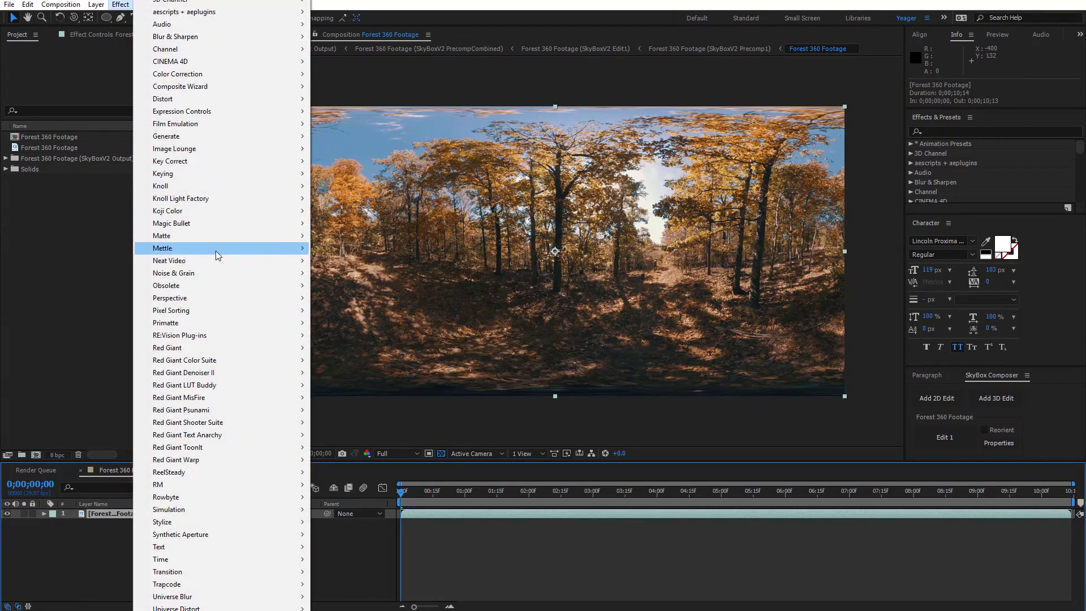
mouse_move(216, 250)
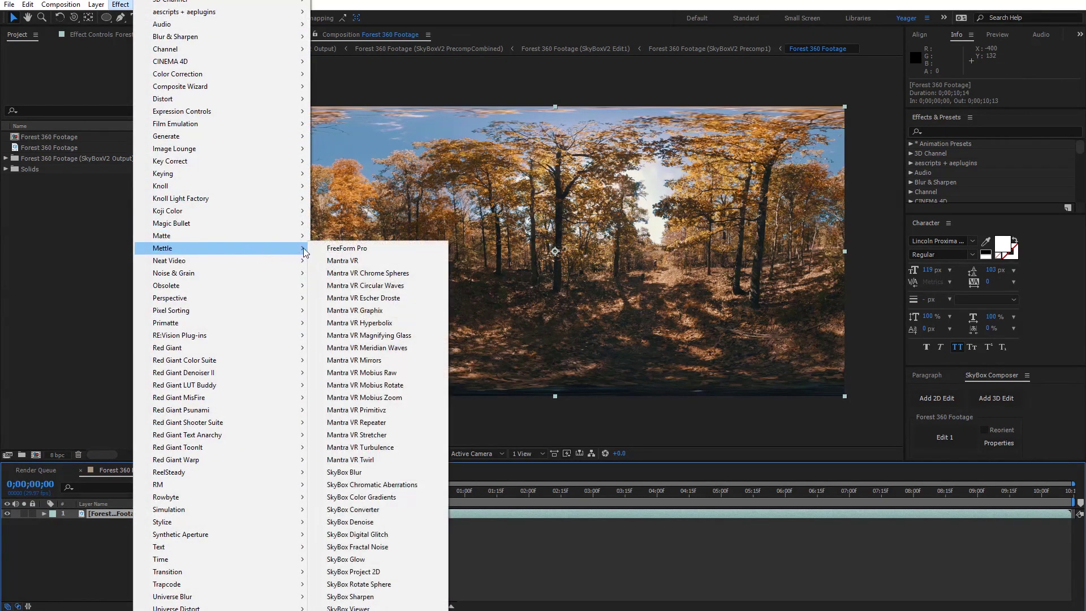
click(367, 286)
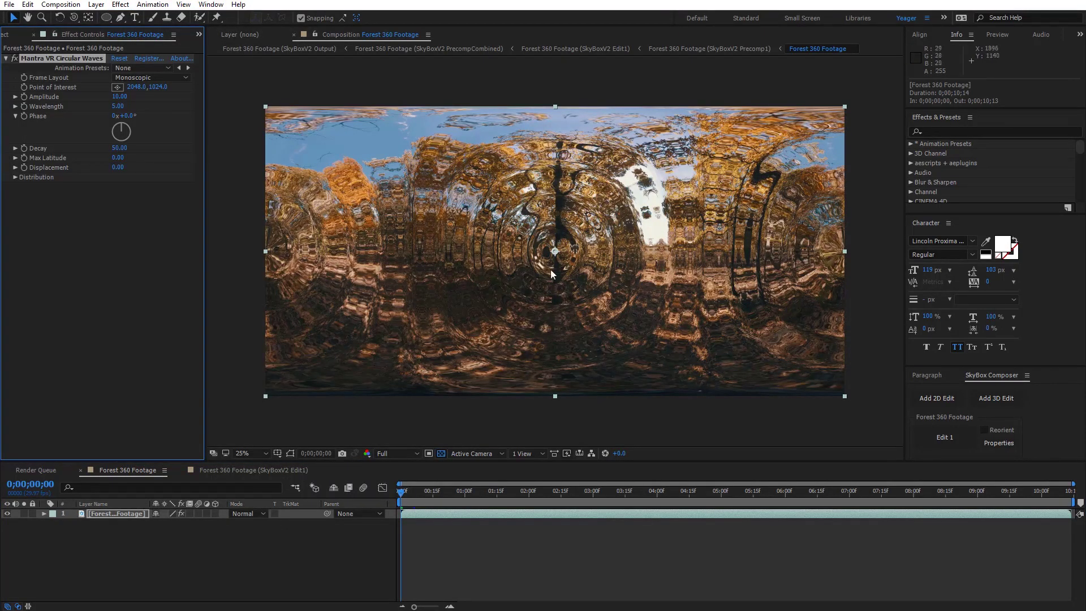
scroll(599, 275, up, 1)
scroll(557, 264, down, 1)
Step: Keep the Monoscopic frame layout and place the wave centre at 1942, 1013
click(130, 78)
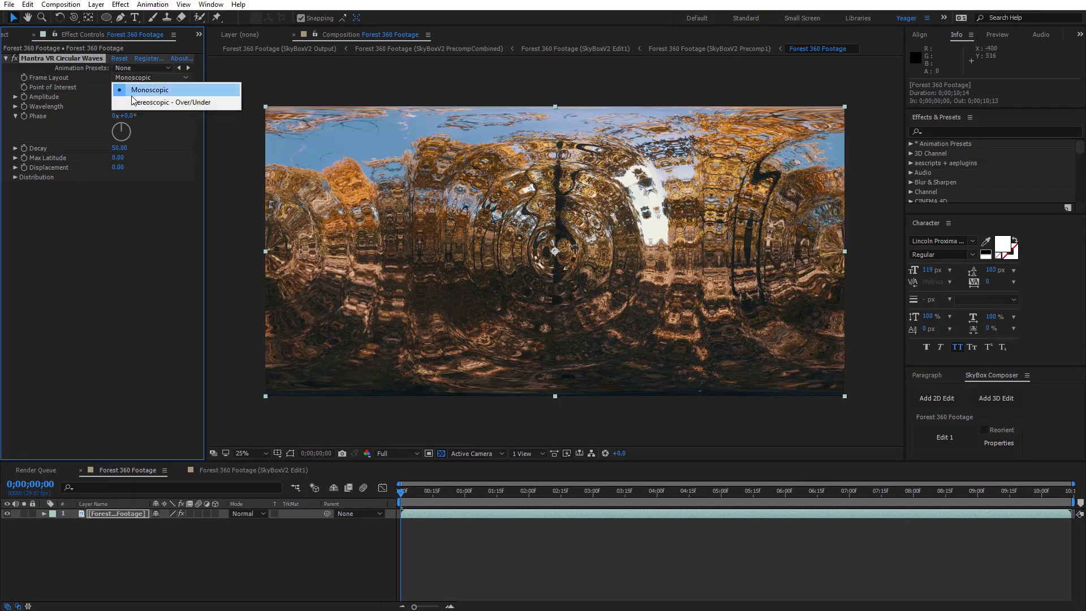
click(88, 81)
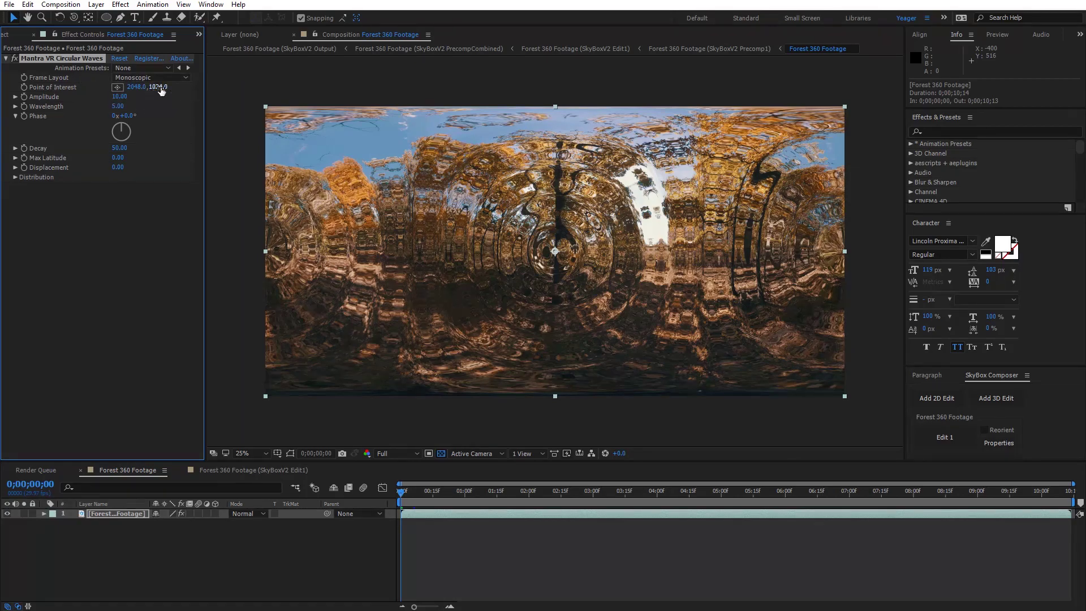
mouse_move(161, 91)
mouse_down()
mouse_move(85, 91)
mouse_move(151, 91)
mouse_up()
key(period)
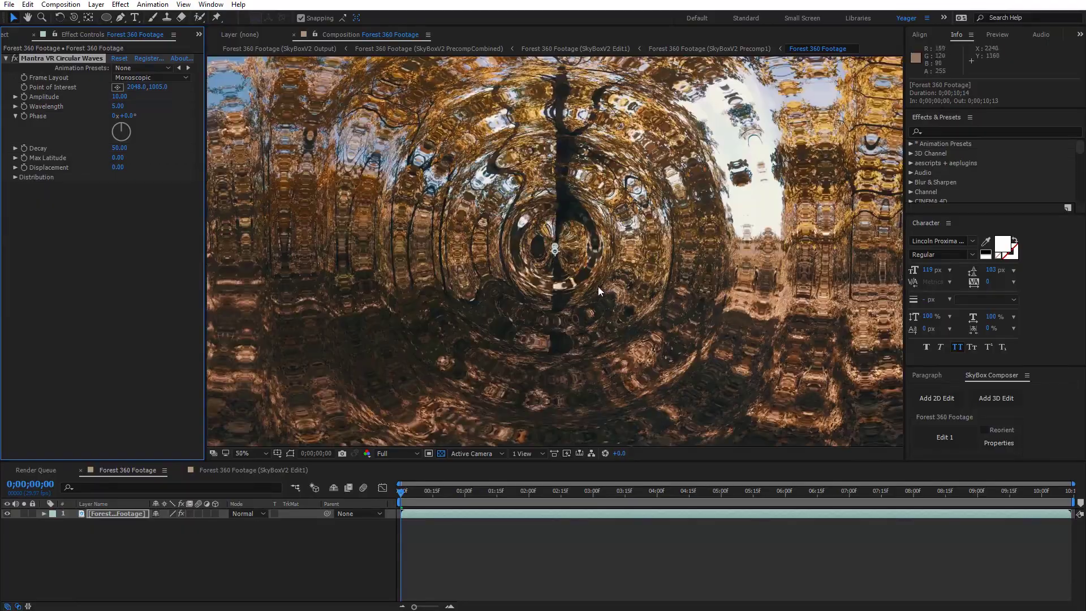
drag(555, 249, 317, 270)
key(comma)
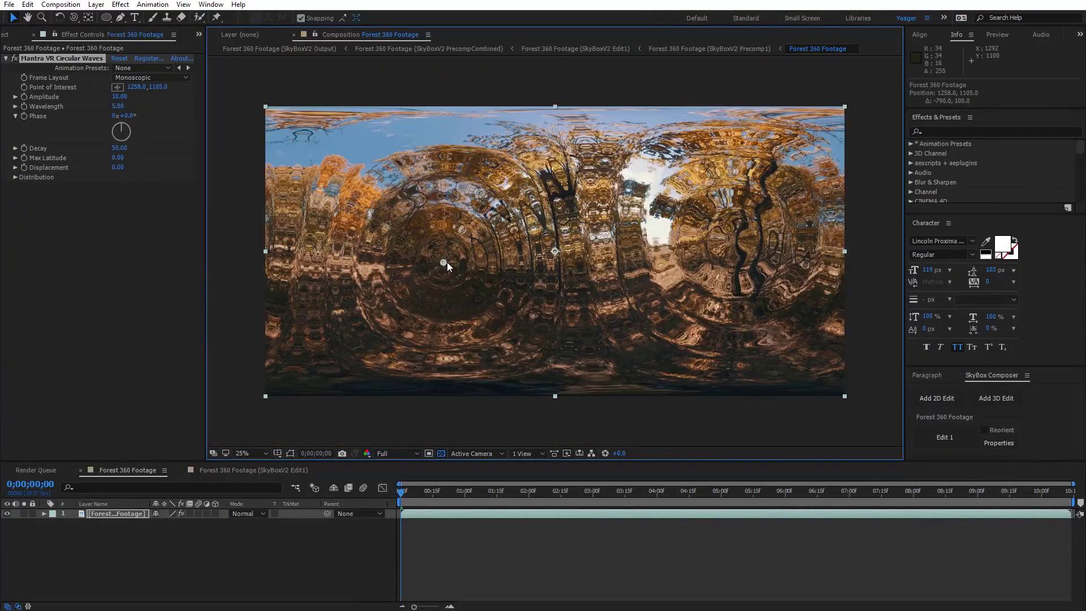
drag(447, 263, 539, 248)
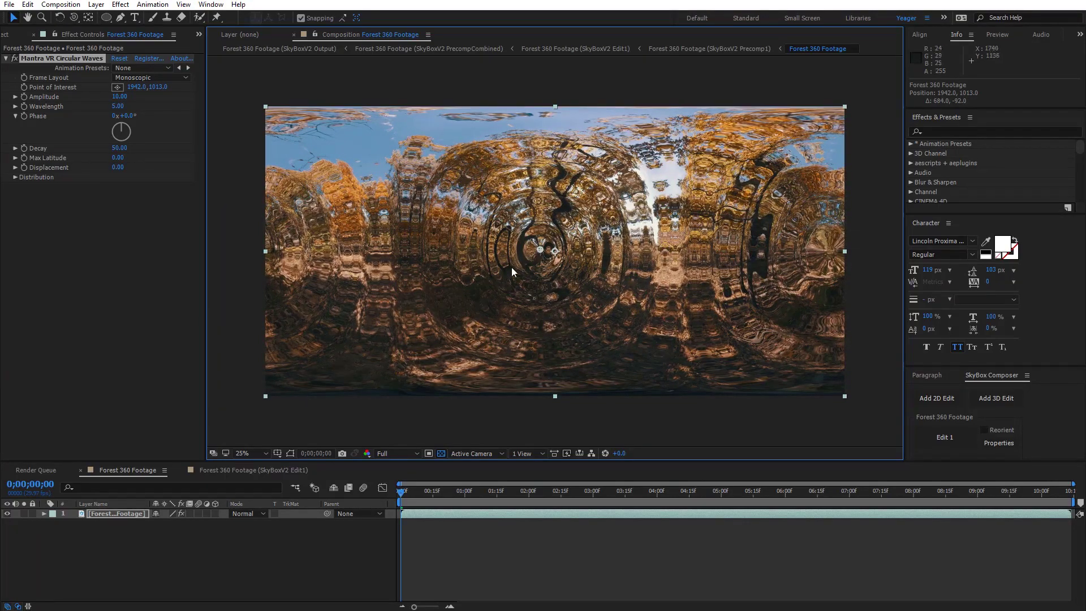
Step: Raise Amplitude to 31, then take Wavelength up to 100 and down to 0.01
key(period)
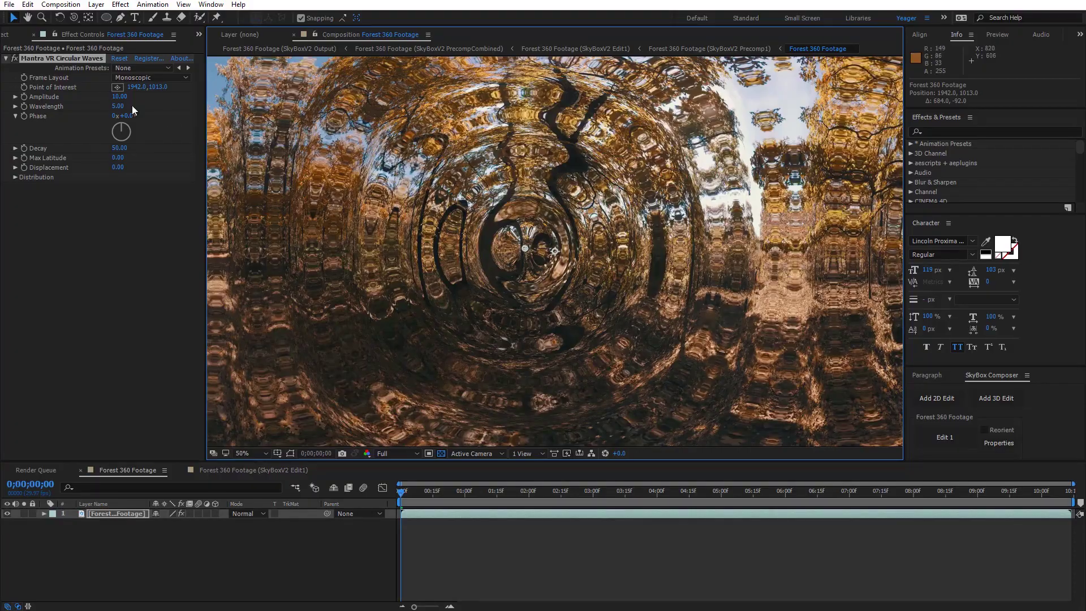
drag(129, 97, 419, 128)
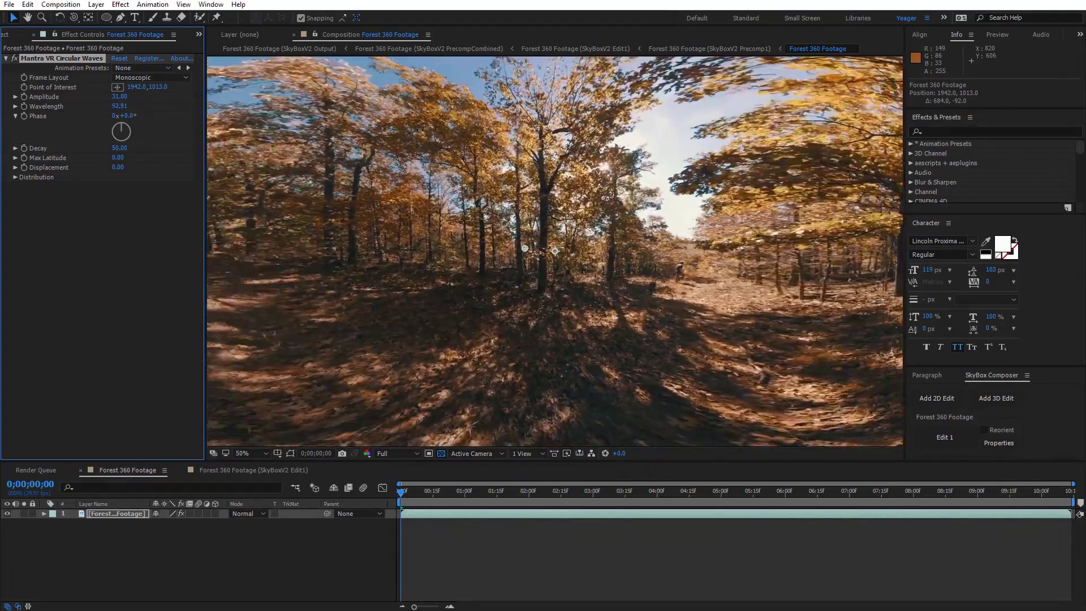
drag(263, 111, 374, 116)
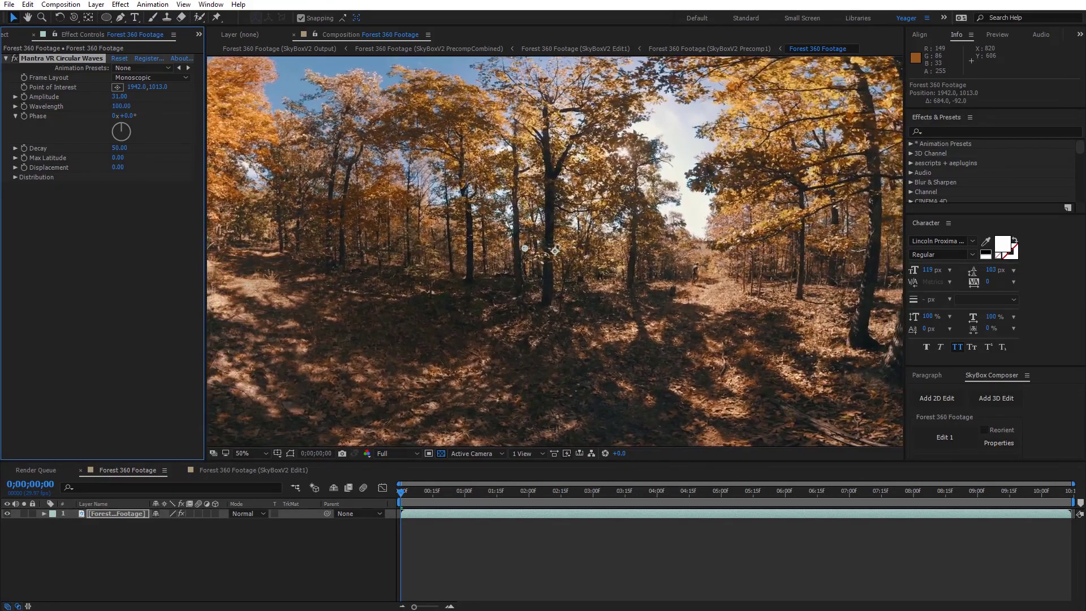
drag(722, 161, 188, 158)
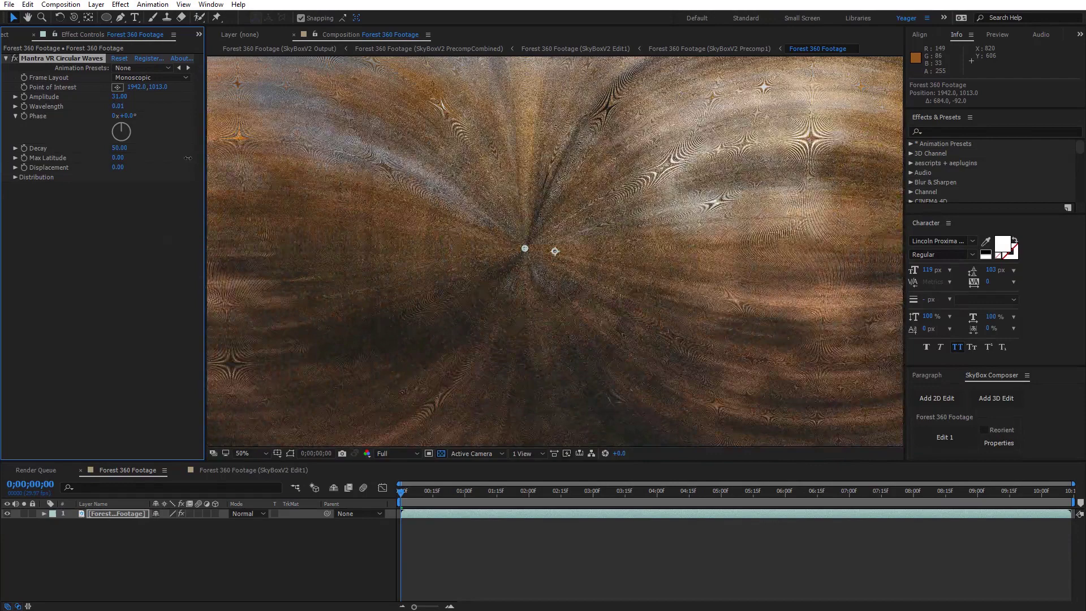
Step: Set Wavelength to 20 and Phase to 74°, and move the wave centre to 1146, 1033
click(118, 106)
text(20)
key(Return)
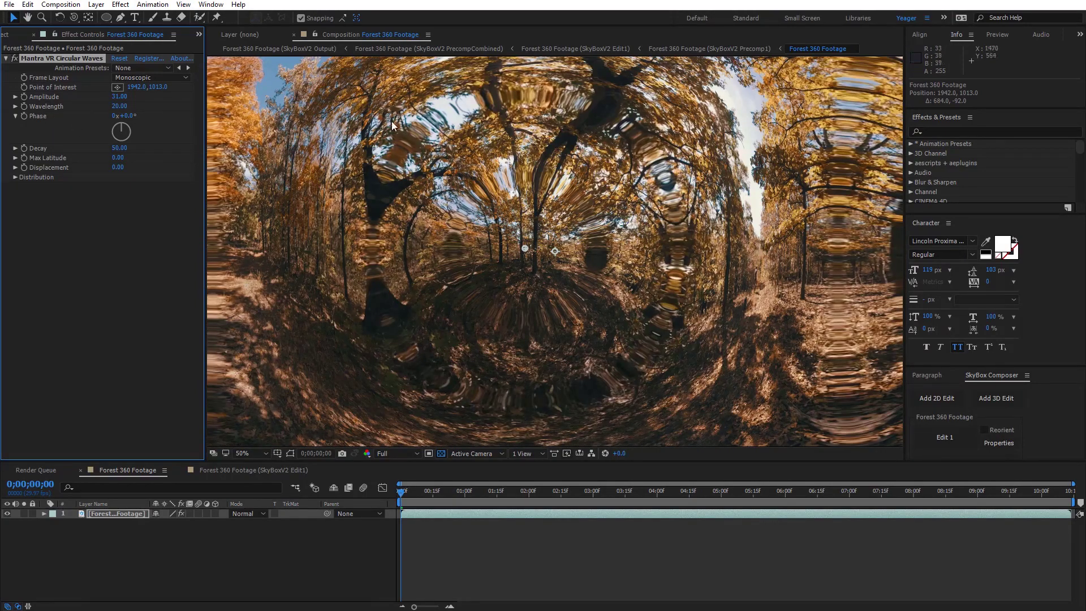
key(comma)
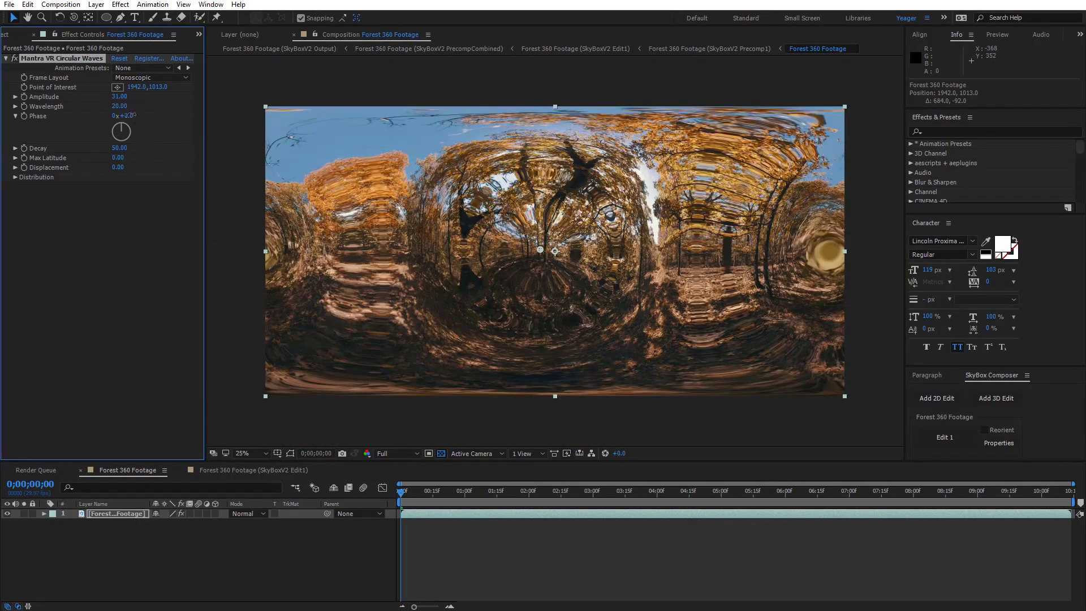
mouse_move(130, 115)
mouse_down()
mouse_move(525, 146)
mouse_move(178, 155)
mouse_up()
mouse_move(540, 249)
mouse_down()
mouse_move(419, 249)
mouse_move(473, 222)
mouse_move(514, 250)
mouse_move(540, 302)
mouse_move(661, 293)
mouse_move(691, 246)
mouse_move(566, 196)
mouse_move(480, 212)
mouse_move(431, 240)
mouse_move(436, 250)
mouse_up()
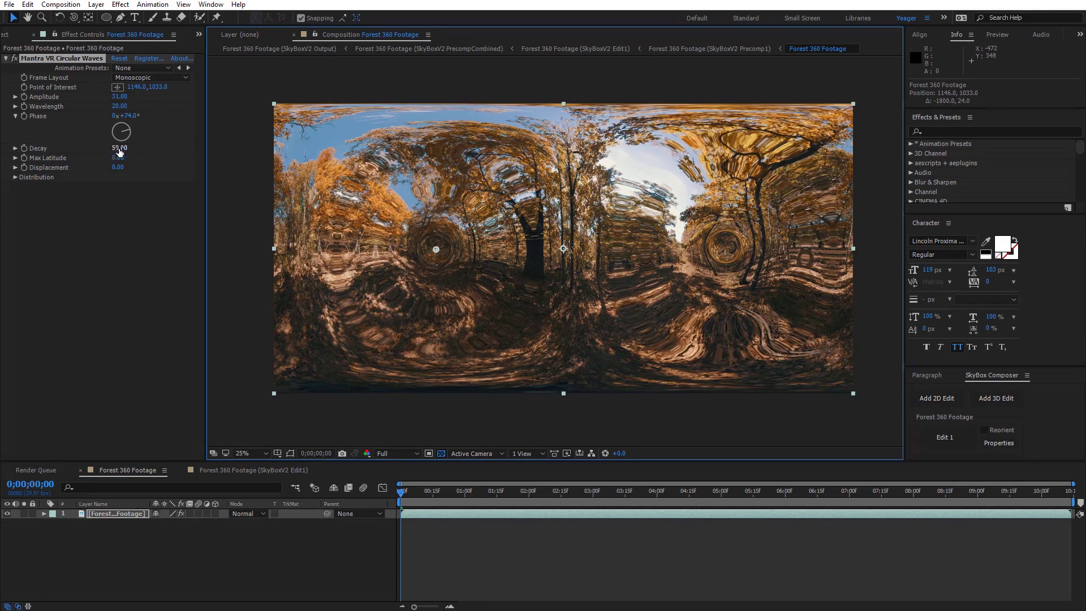
Step: Set Decay 100, Max Latitude 130 and Displacement 79, and move the wave centre to 2566, 1109
mouse_move(119, 152)
mouse_down()
mouse_move(164, 150)
mouse_move(102, 149)
mouse_move(179, 146)
mouse_move(130, 149)
mouse_up()
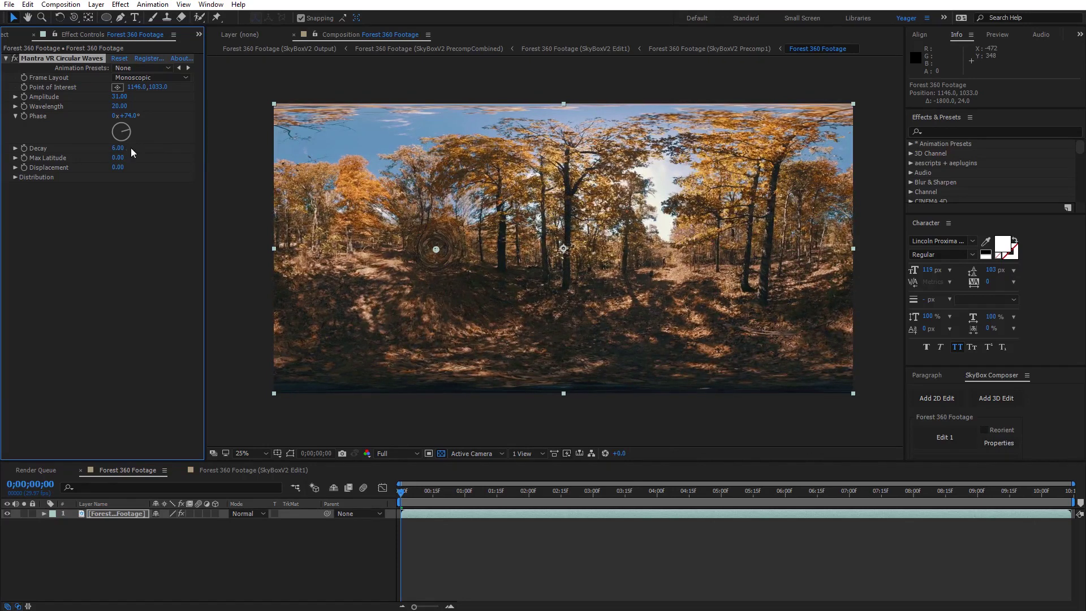
mouse_move(437, 249)
mouse_down()
mouse_move(366, 225)
mouse_move(578, 275)
mouse_move(736, 243)
mouse_move(697, 257)
mouse_move(678, 280)
mouse_move(438, 226)
mouse_move(430, 236)
mouse_up()
drag(117, 150, 189, 154)
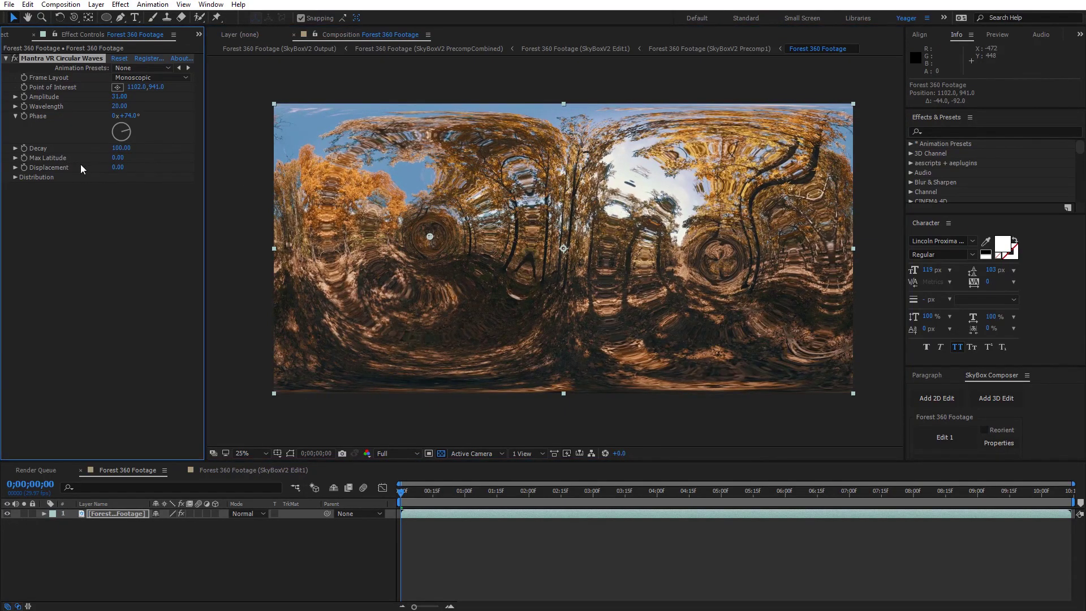
drag(118, 158, 284, 199)
key(period)
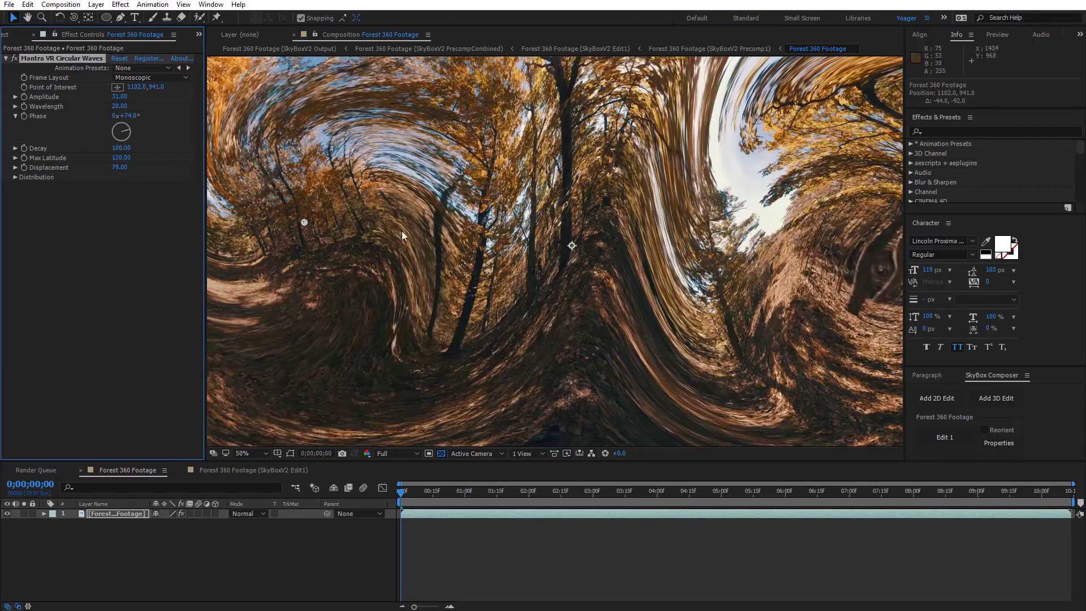
key(comma)
drag(429, 235, 637, 260)
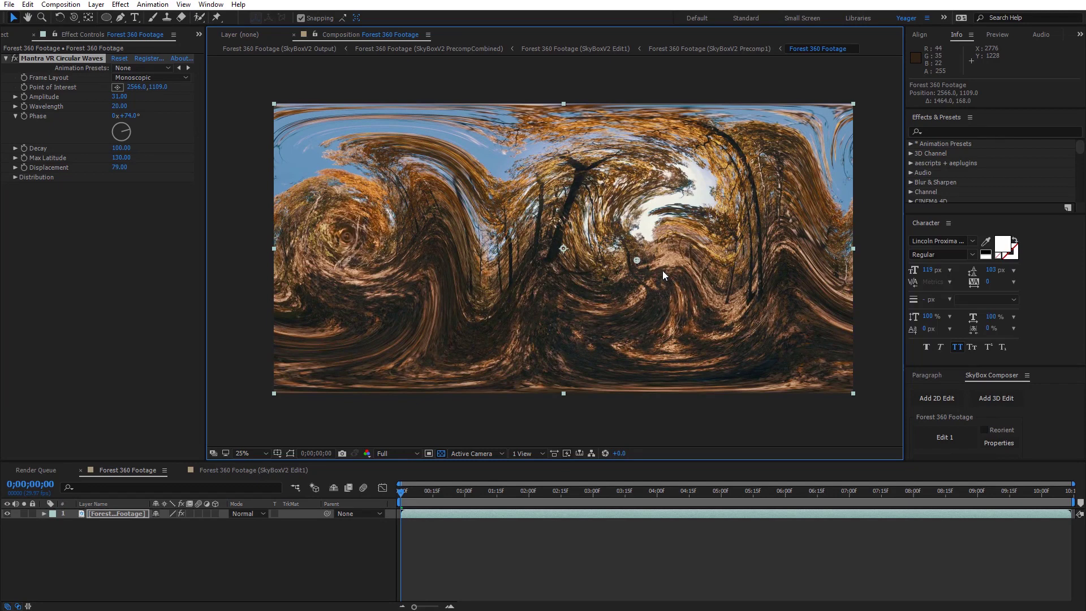
Step: Reset the Circular Waves settings to defaults and raise the wave instances to 6
click(14, 177)
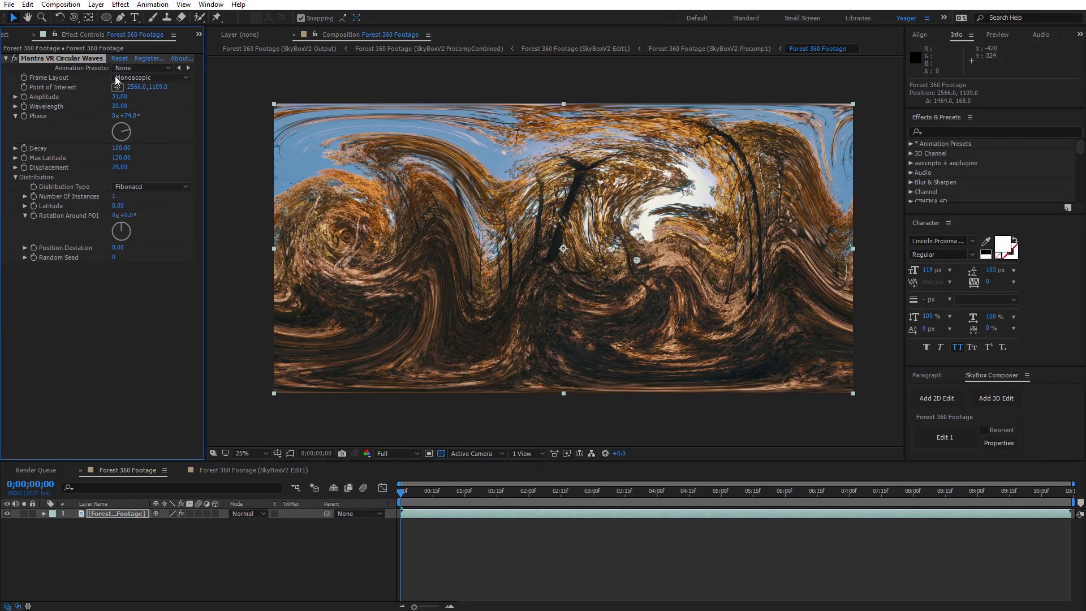
click(120, 59)
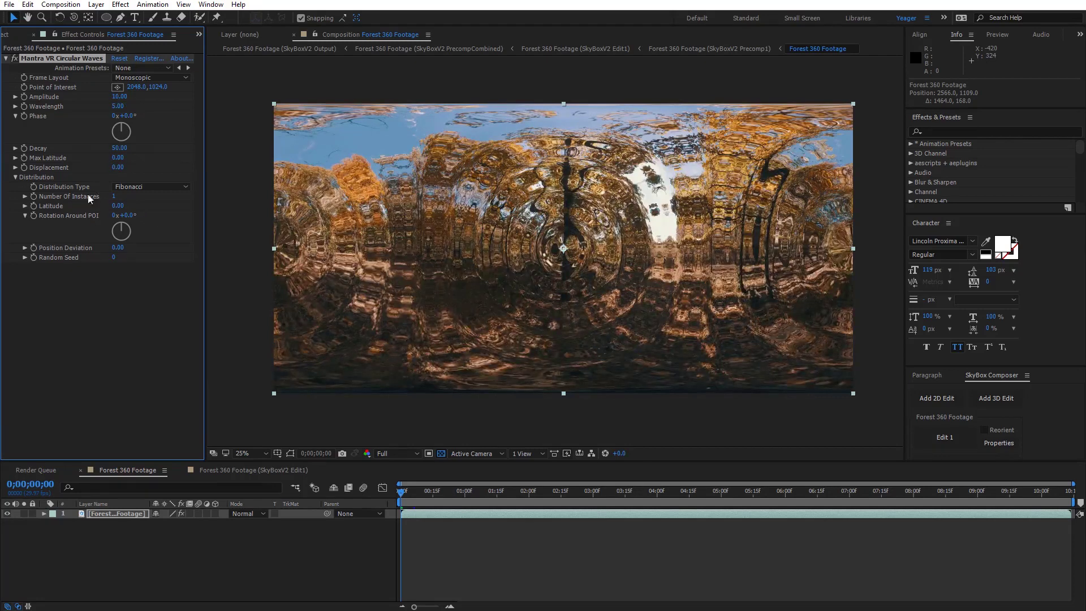
scroll(555, 252, up, 1)
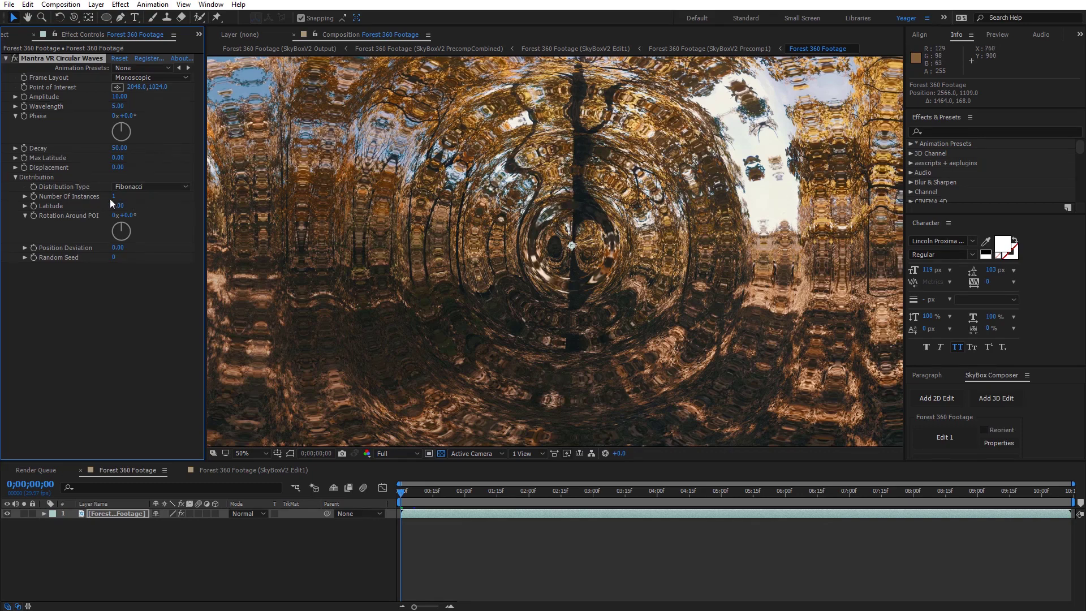
drag(121, 197, 140, 197)
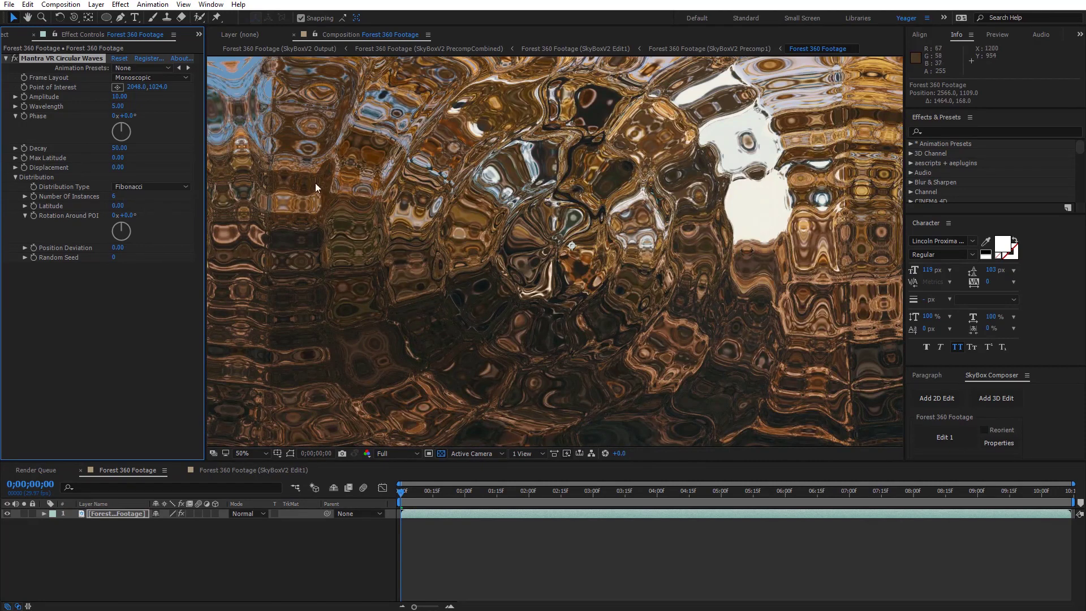
Step: Lower the Point of Interest to 2048, 1256 and view the composition at 50%
key(comma)
key(comma)
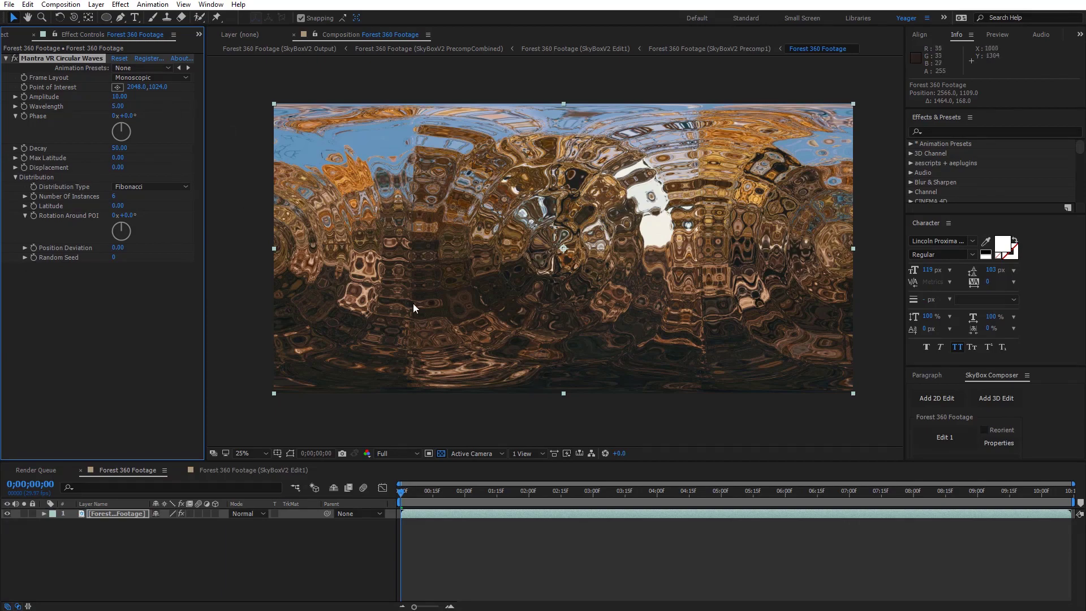
drag(185, 87, 487, 233)
key(period)
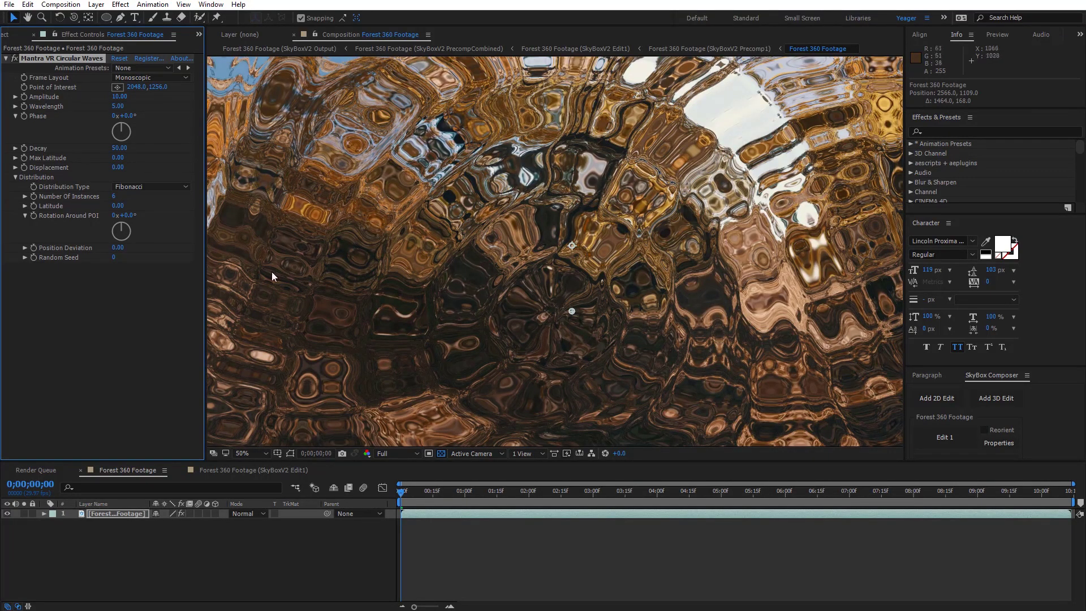
click(937, 398)
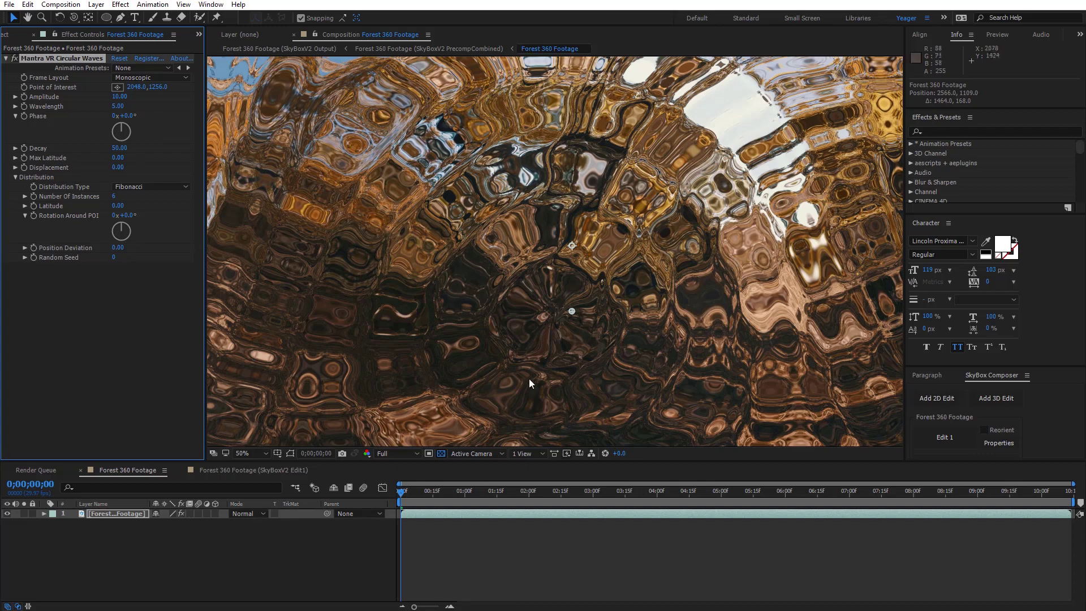
click(273, 472)
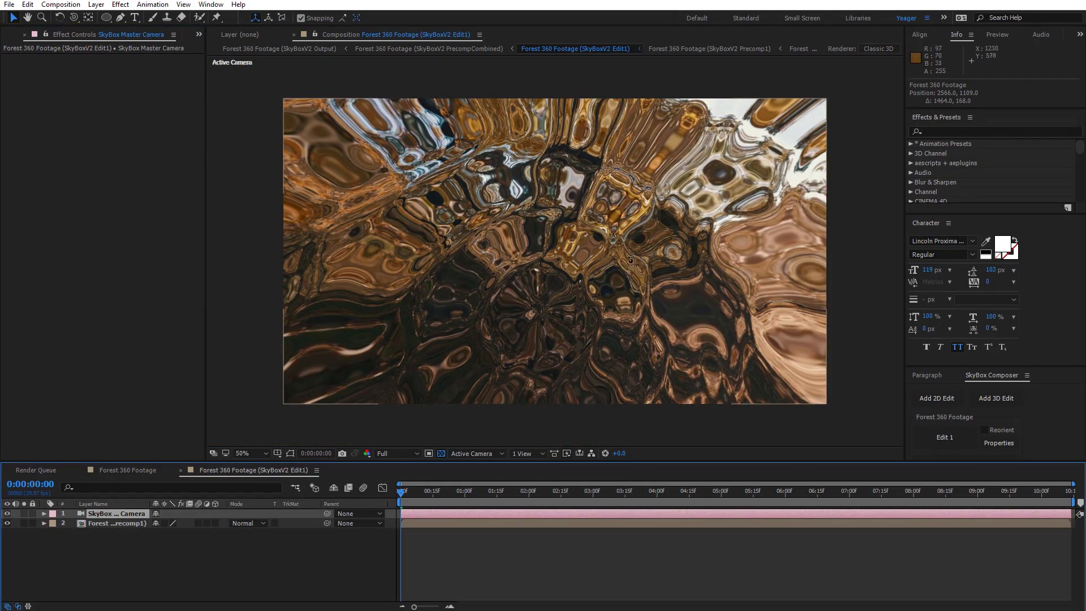
key(c)
drag(631, 260, 537, 266)
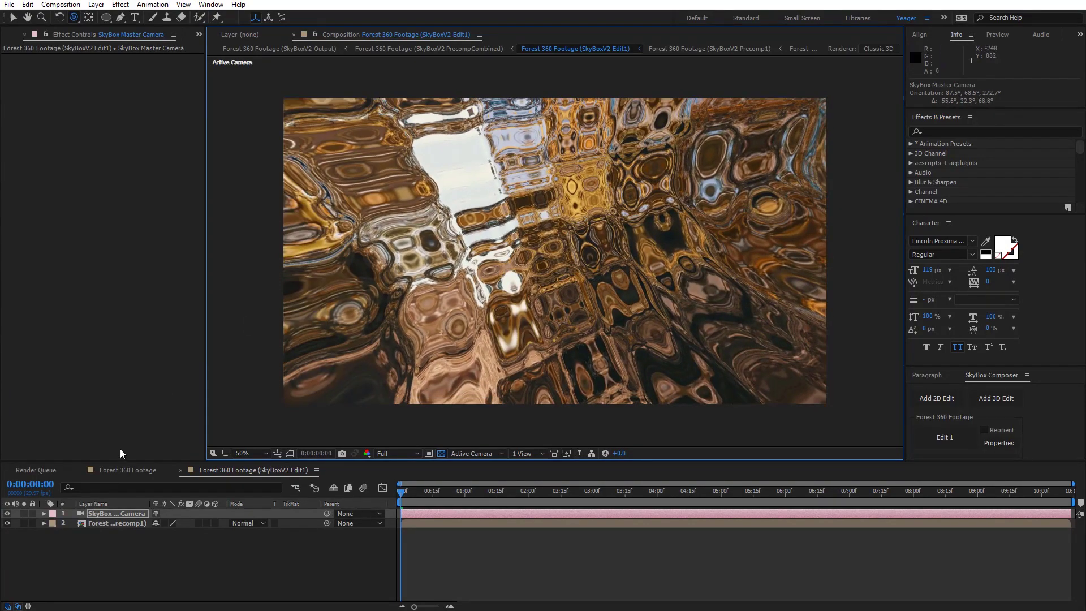
click(127, 470)
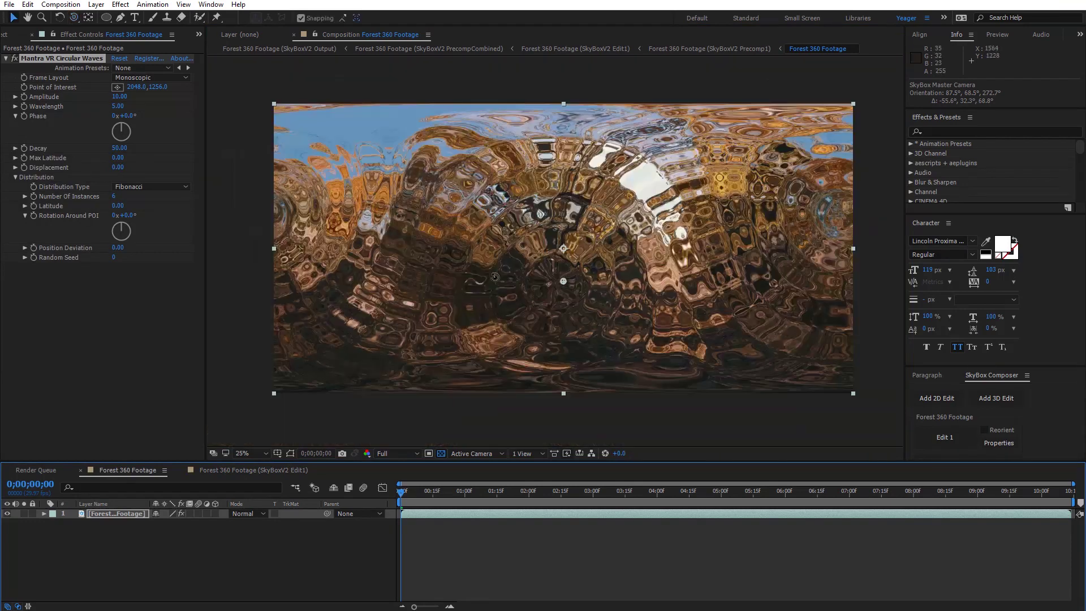
Step: Switch Distribution Type to Circle and move the wave centre to 1724, 1044
click(142, 187)
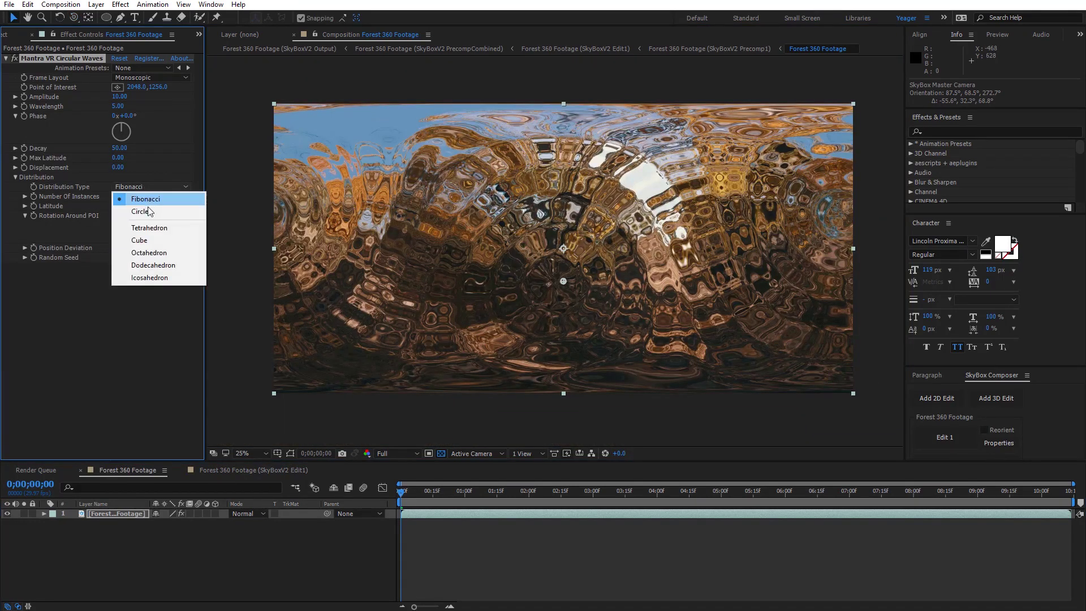
click(142, 214)
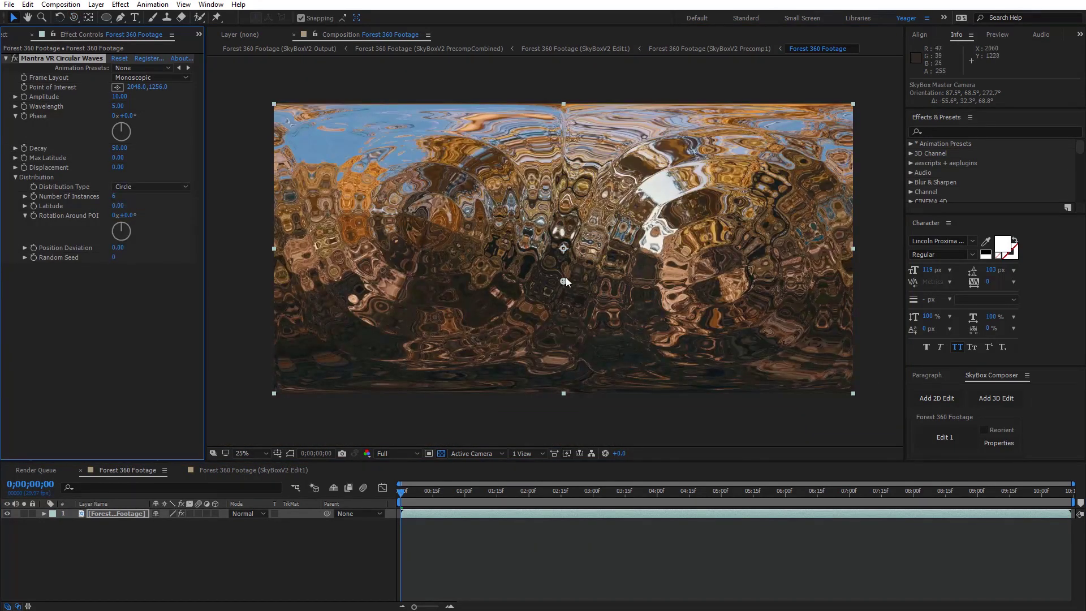
drag(564, 281, 518, 243)
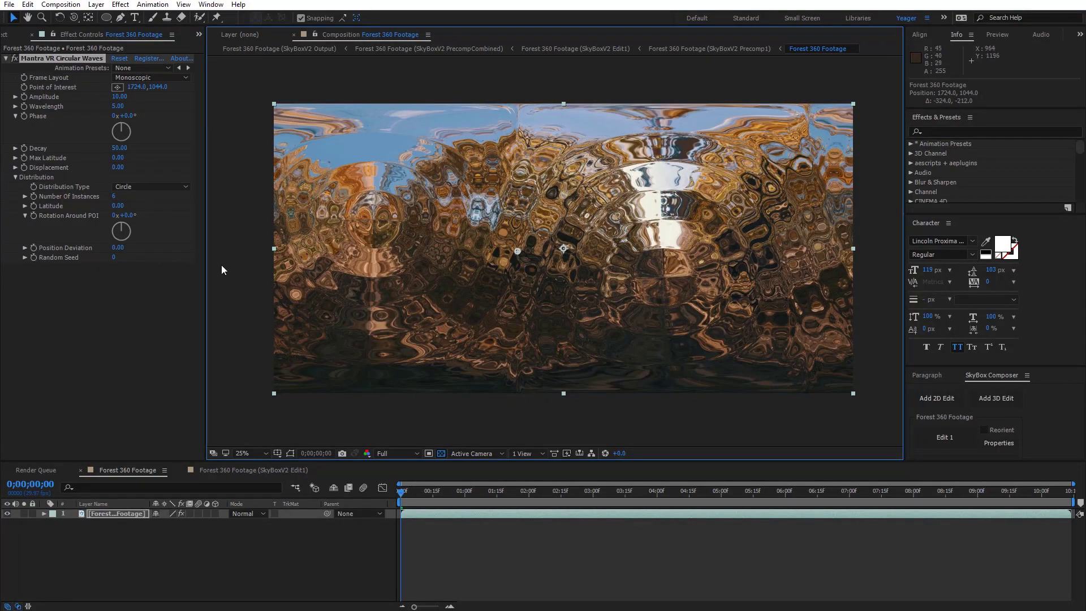
drag(115, 198, 41, 208)
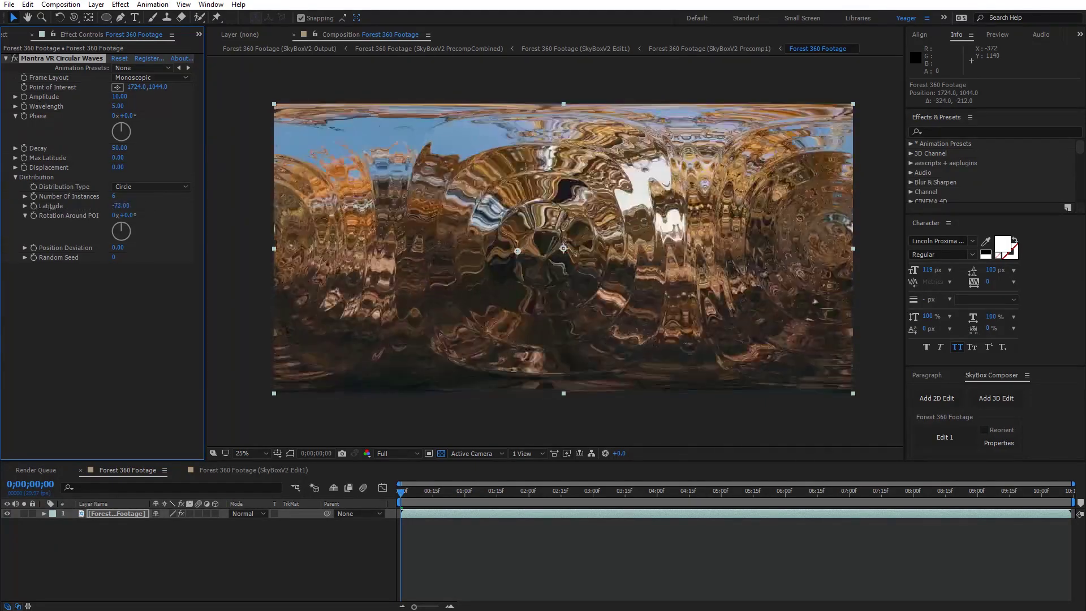
Step: Try Latitude 100 and 59 and move the wave centre to 932, 992
drag(51, 207, 180, 222)
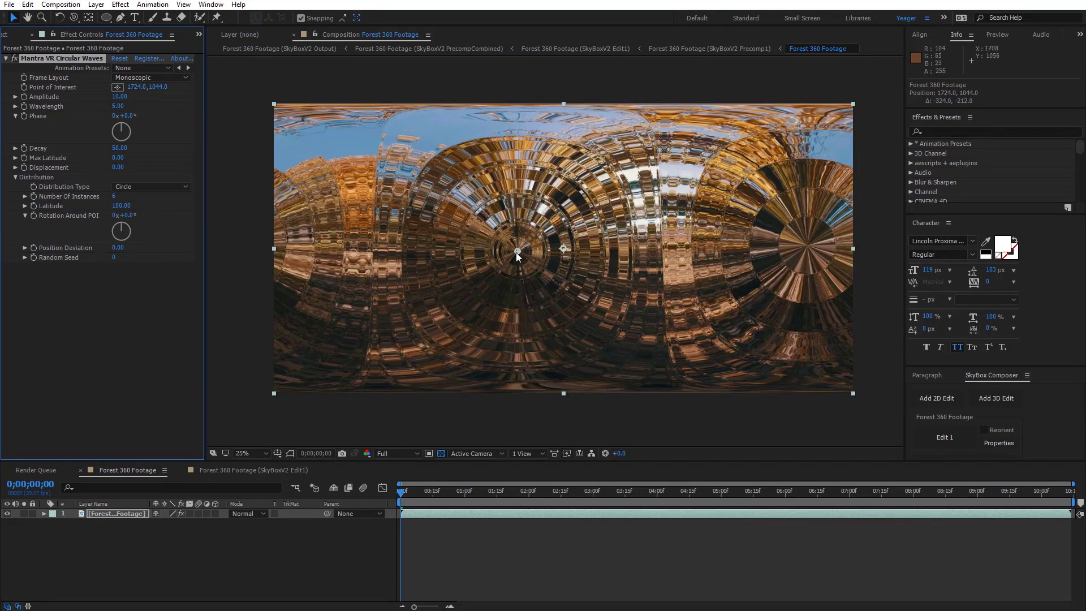
drag(516, 252, 408, 244)
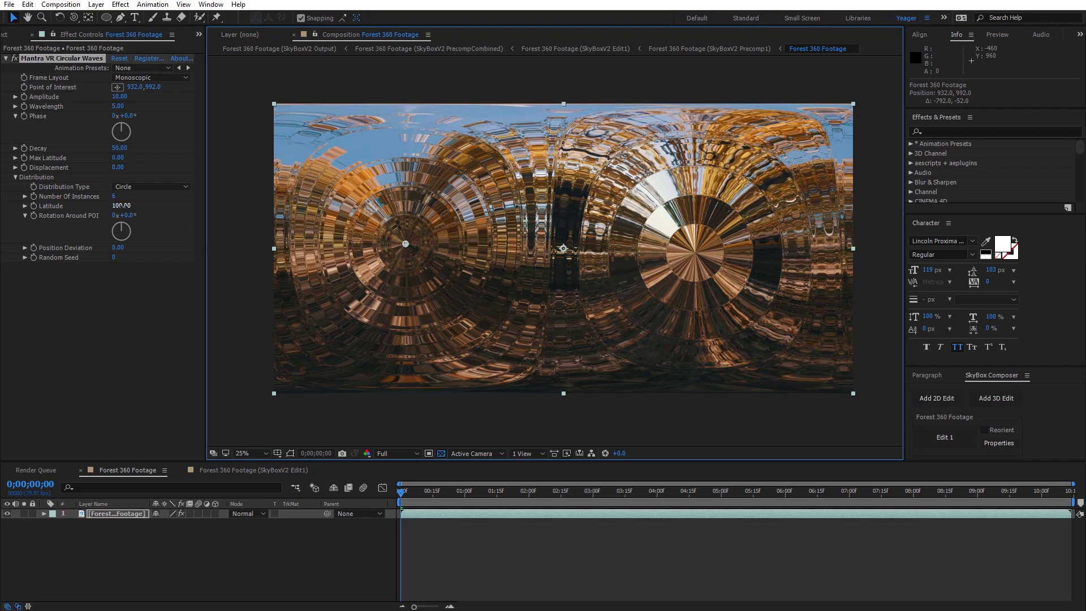
click(128, 210)
text(59)
key(Return)
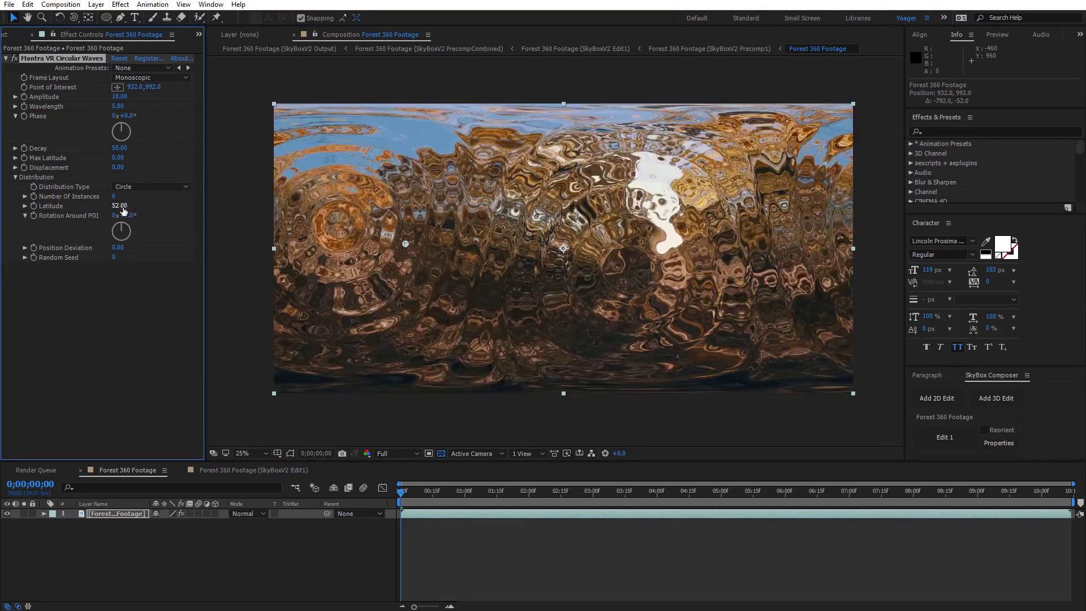
Step: Try Latitude 0 and -100, then leave Latitude at 0
click(129, 205)
text(0)
key(Return)
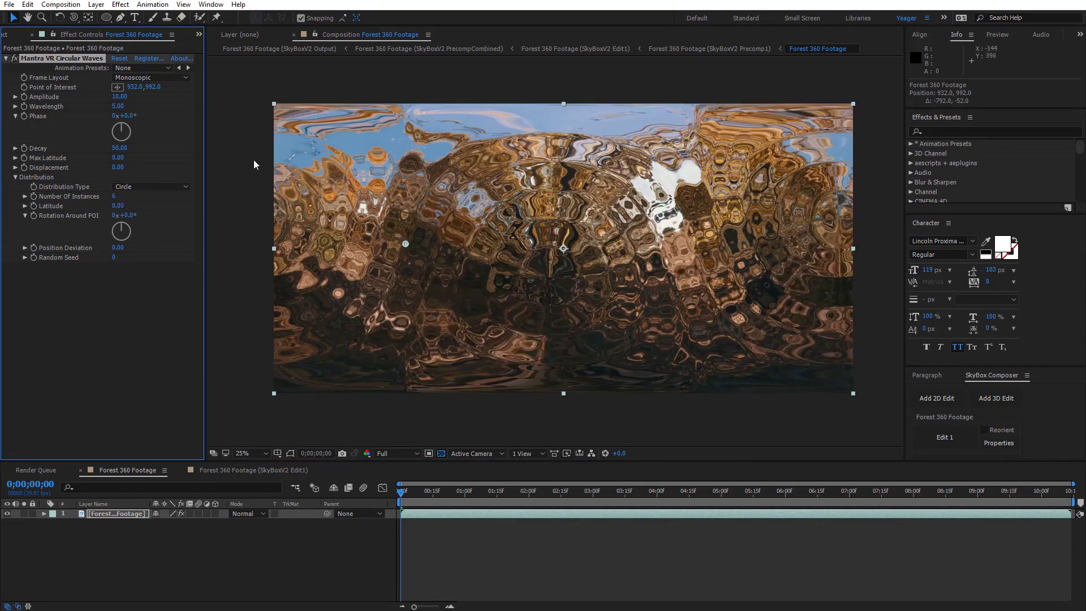
drag(118, 207, 57, 215)
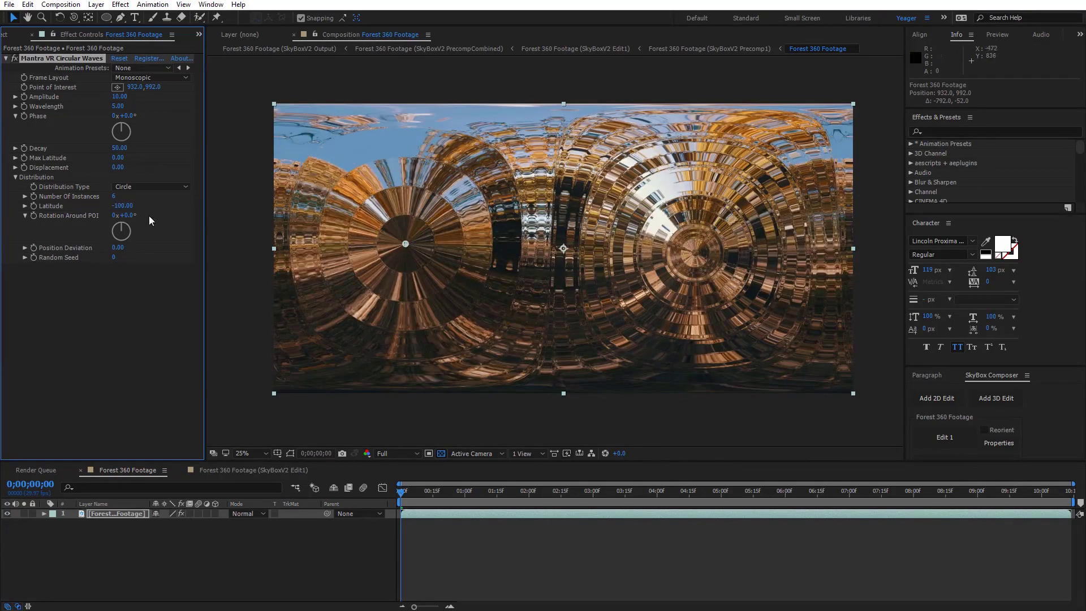
click(122, 206)
text(0)
key(Return)
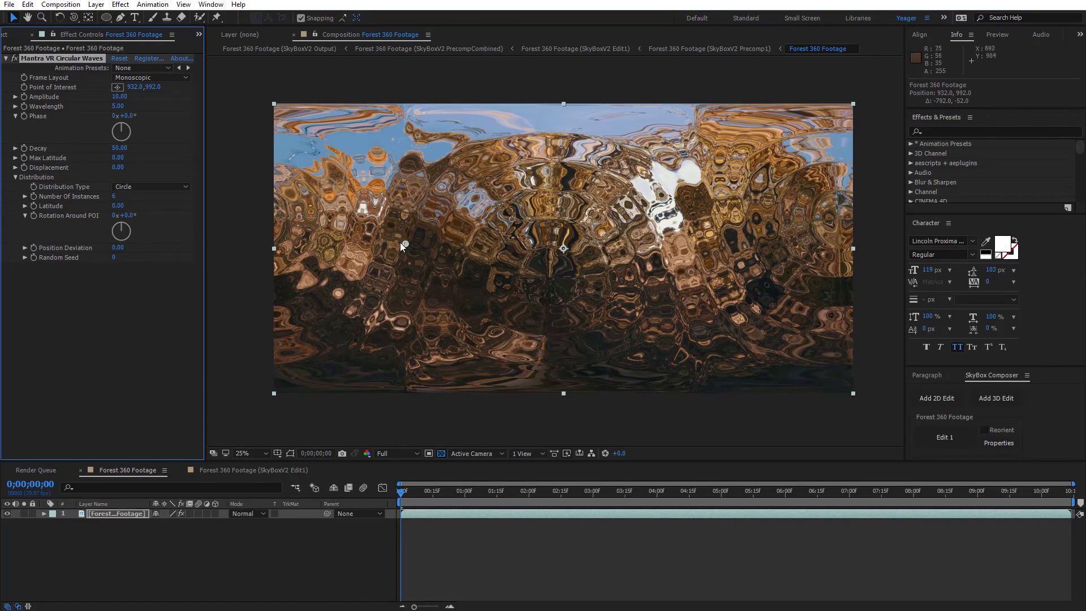
Step: Set Rotation Around POI to 59° and Position Deviation to 48, and move the centre to 1600, 960
drag(402, 243, 411, 245)
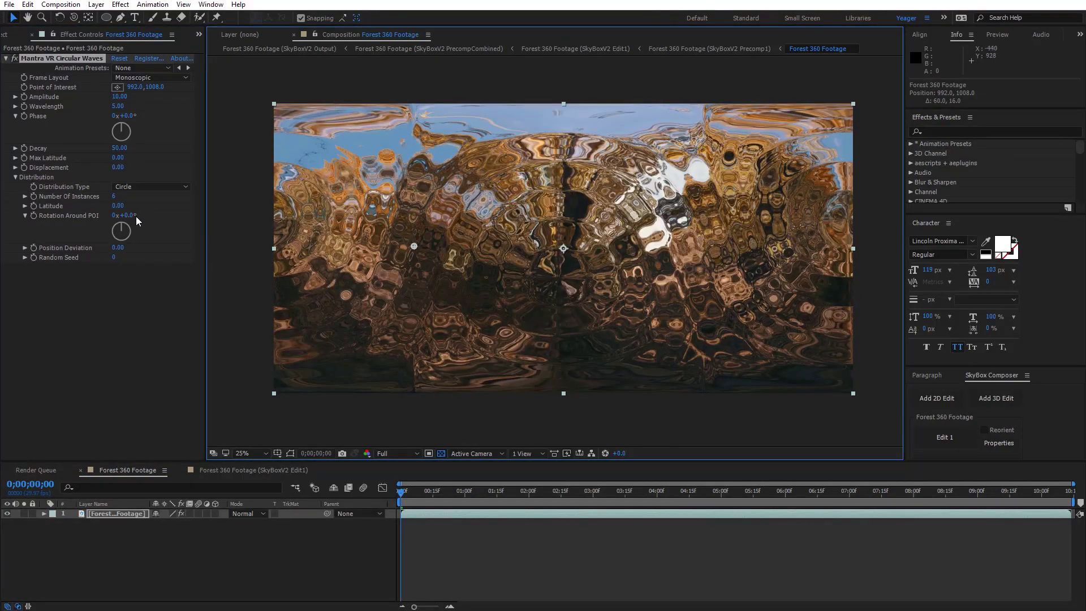
drag(133, 220, 182, 233)
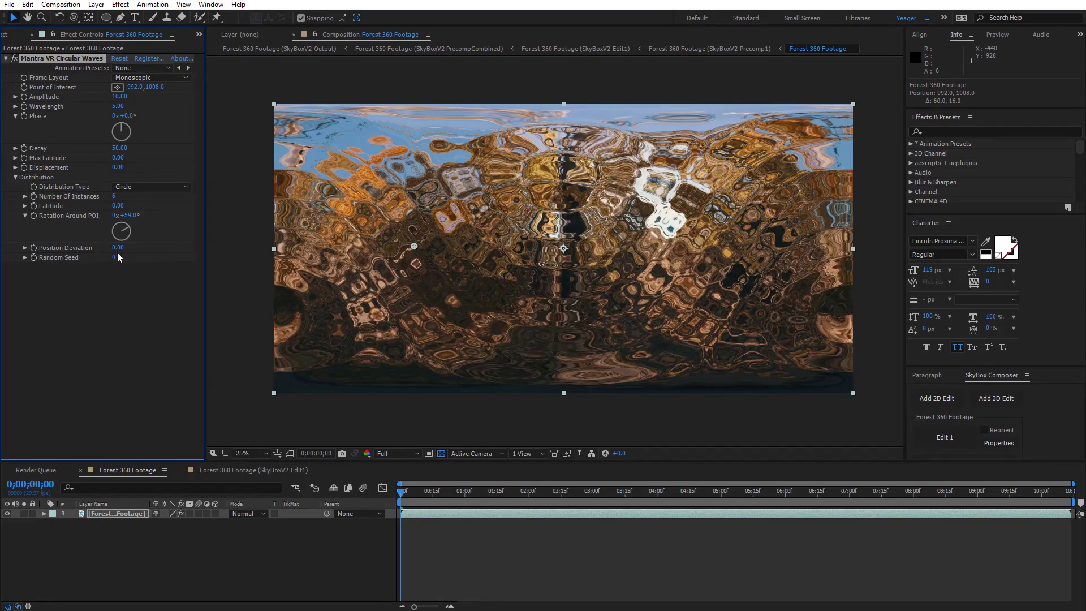
drag(118, 248, 129, 258)
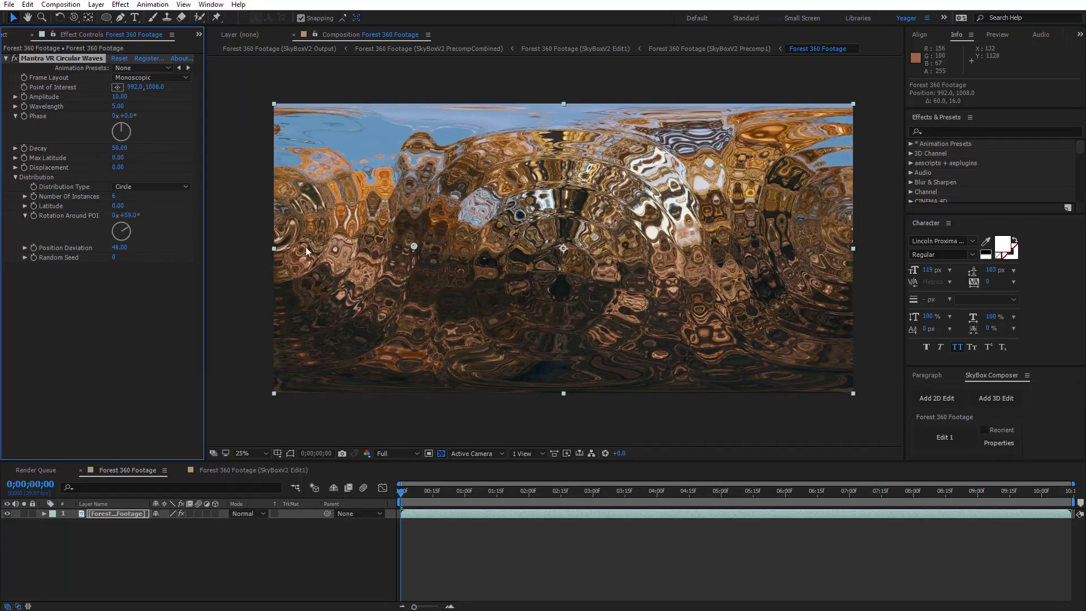
scroll(555, 253, up, 2)
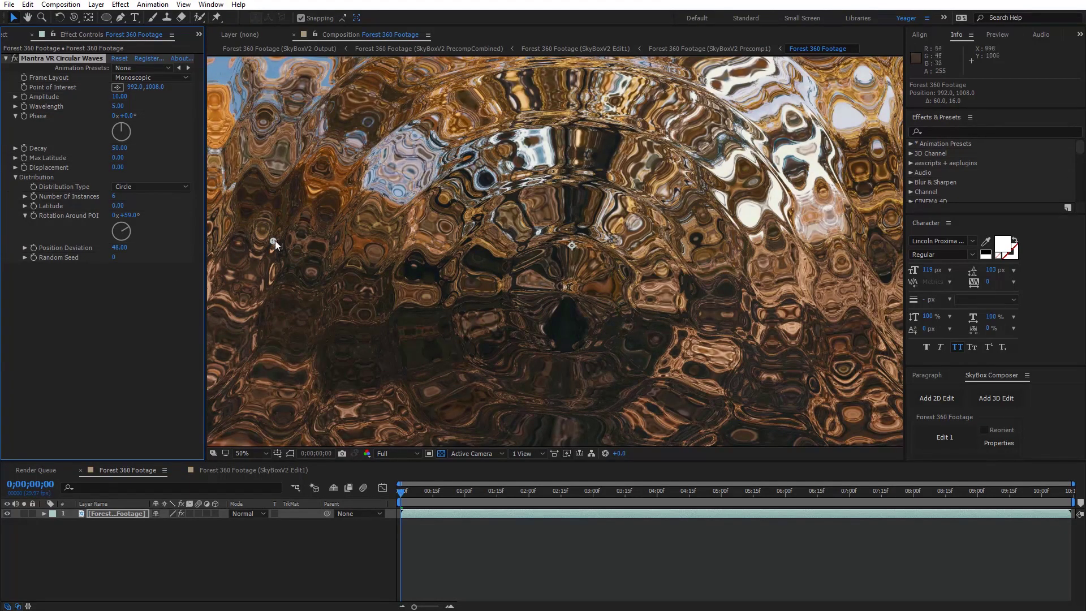
drag(274, 241, 445, 227)
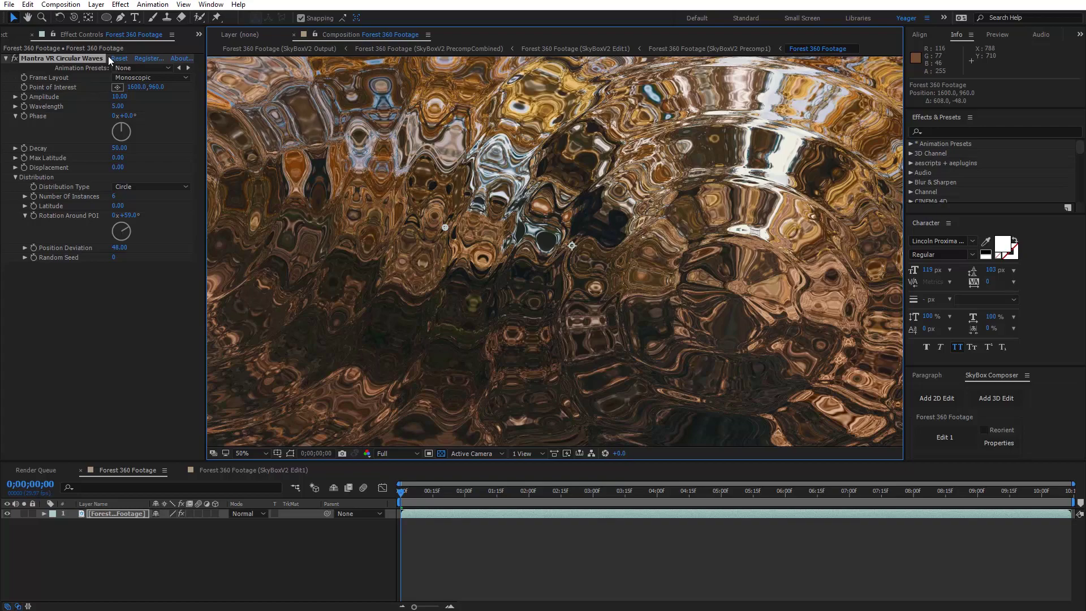
Step: Reset Mantra VR Circular Waves, set Phase to 252°, and raise the Amplitude for stronger ripples
click(113, 59)
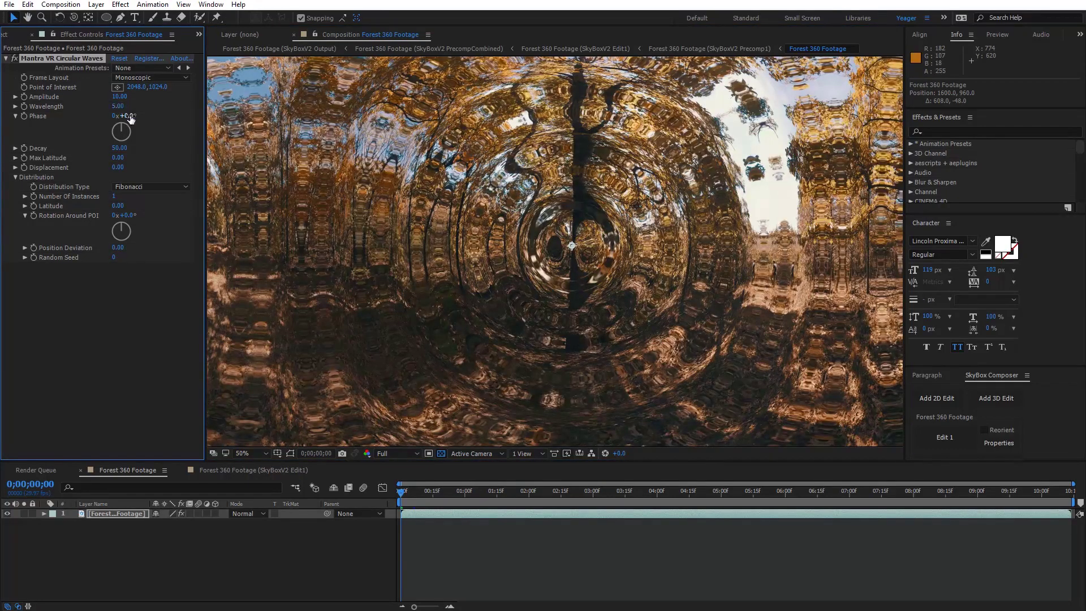
drag(130, 118, 174, 128)
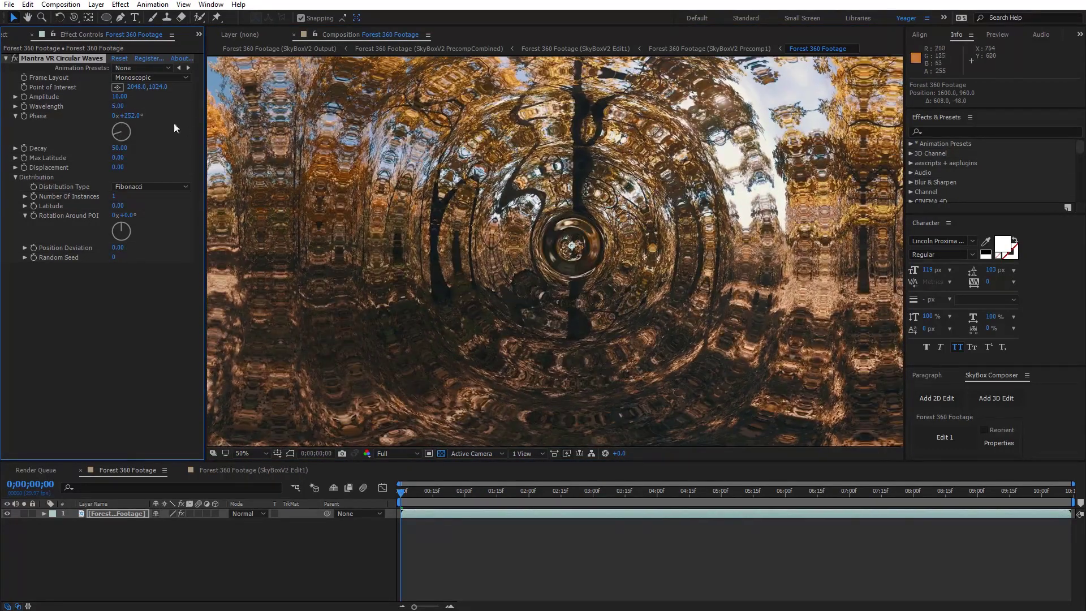
mouse_move(120, 100)
mouse_down()
mouse_move(102, 97)
mouse_move(131, 97)
mouse_move(109, 98)
mouse_up()
Step: Orbit the camera in the SkyBoxV2 Edit1 composition to view the single set of ripples in 360
click(233, 470)
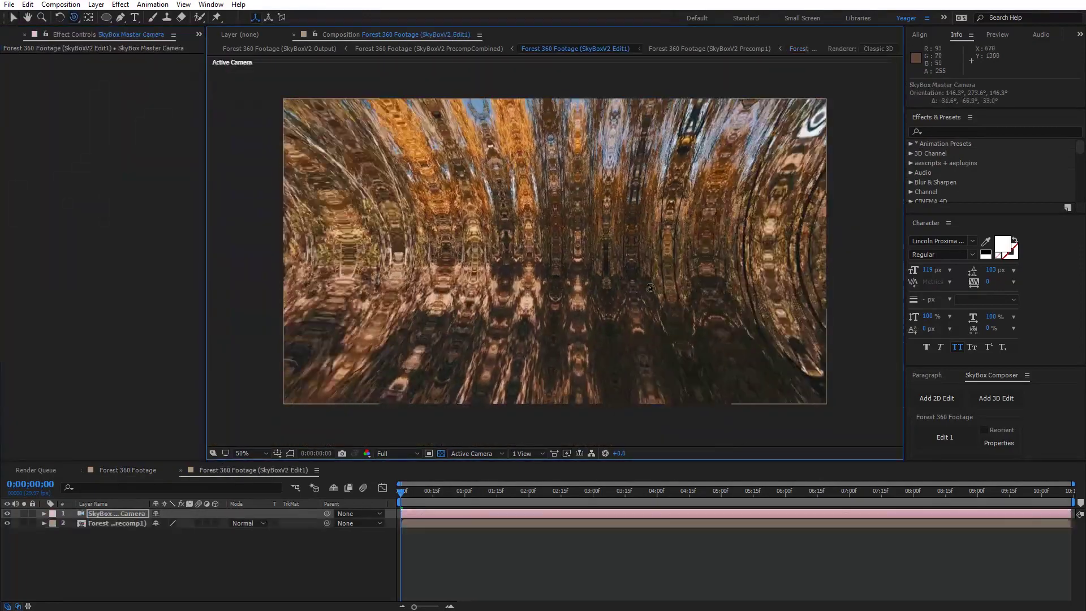
key(c)
drag(509, 254, 632, 276)
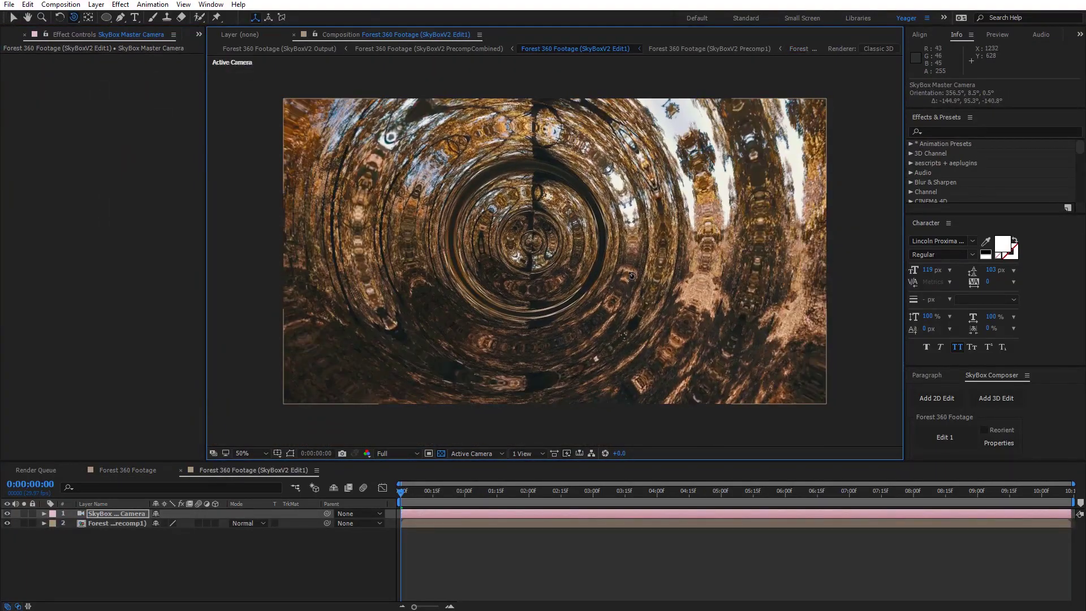